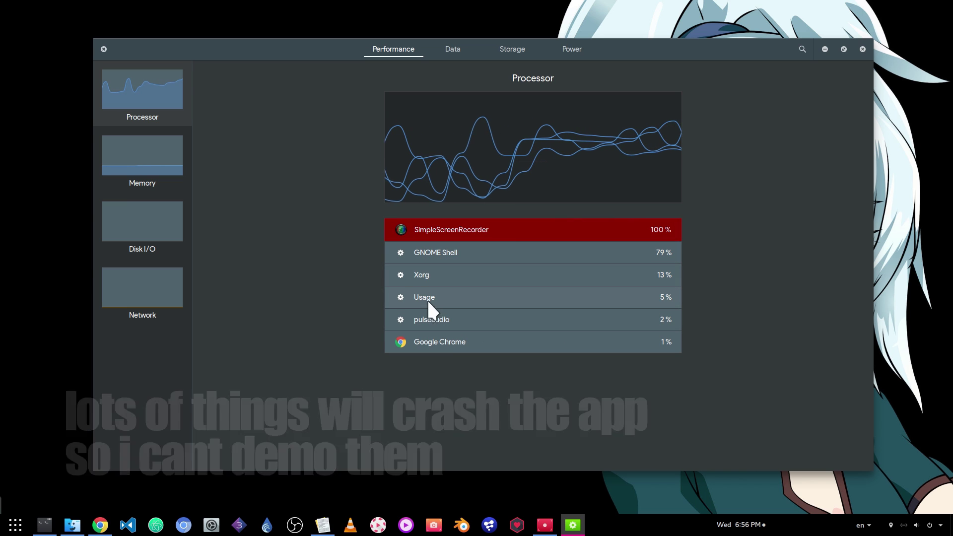
- Switch between Memory and Processor views, then expand GNOME Shell (2) in the Memory list
{"action": "left_click", "coordinate": [170, 156]}
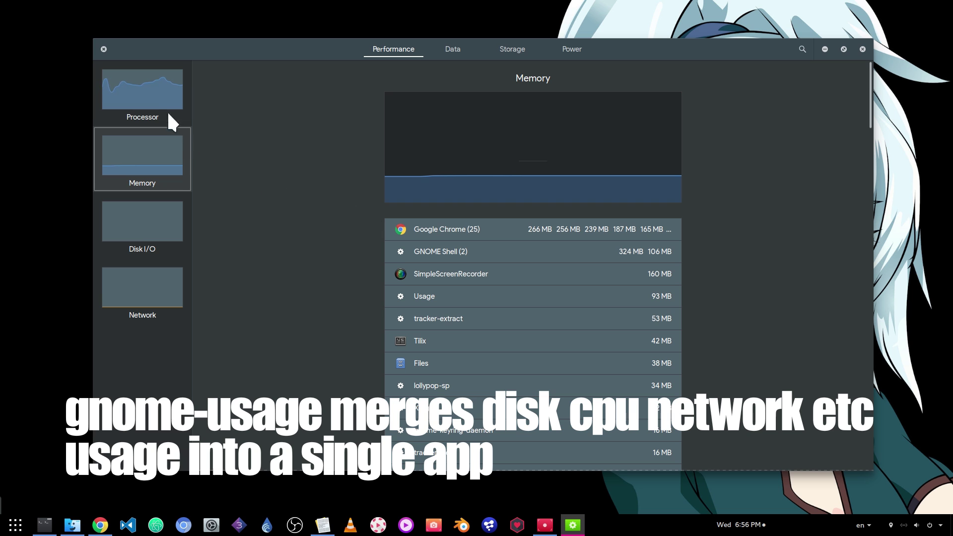
{"action": "left_click", "coordinate": [162, 103]}
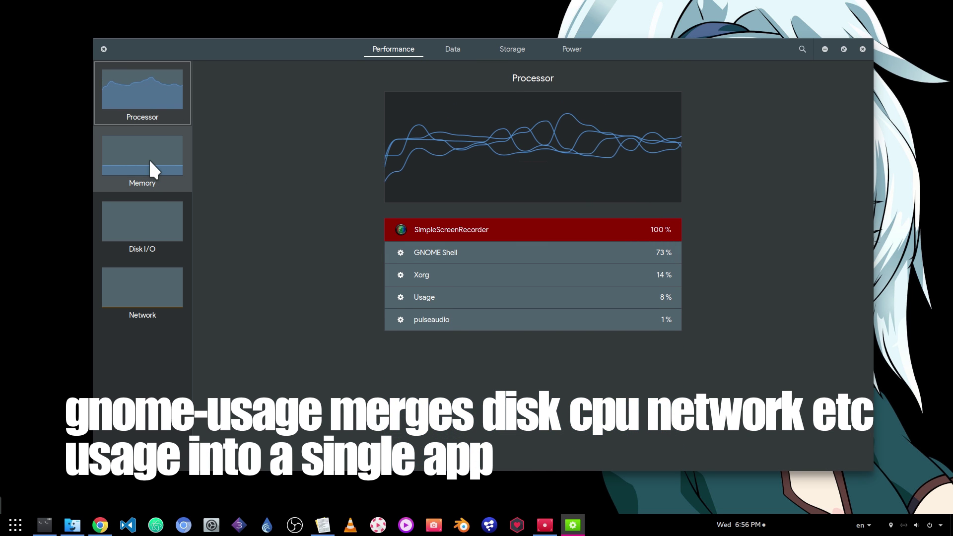
{"action": "left_click", "coordinate": [148, 158]}
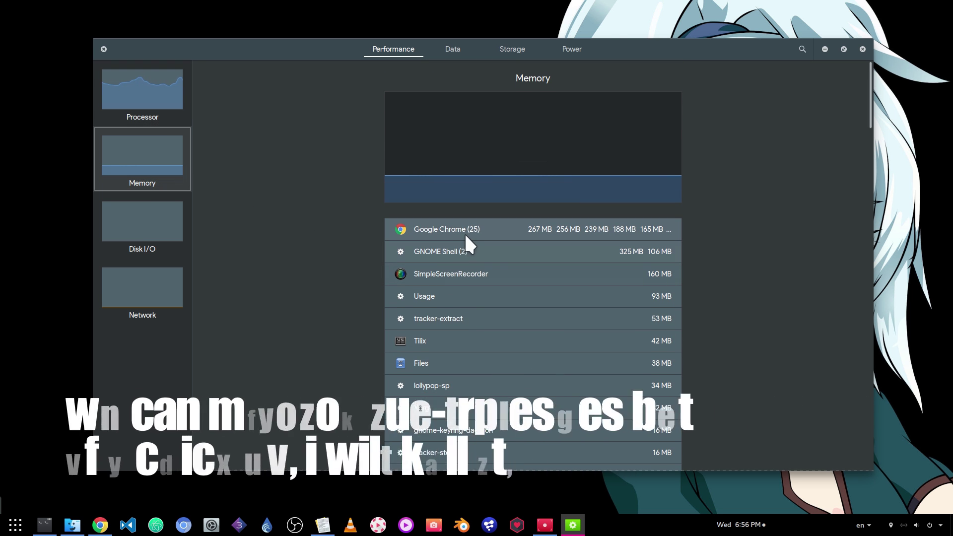
{"action": "left_click", "coordinate": [464, 251]}
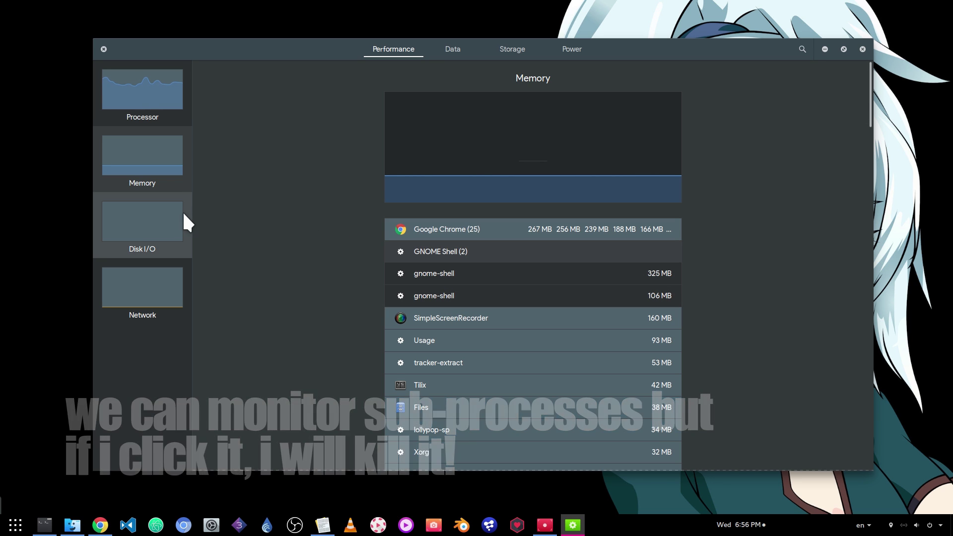
- Browse the Disk I/O and Network views, then bring up the Storage pie chart of 117.5 GB
{"action": "left_click", "coordinate": [165, 219]}
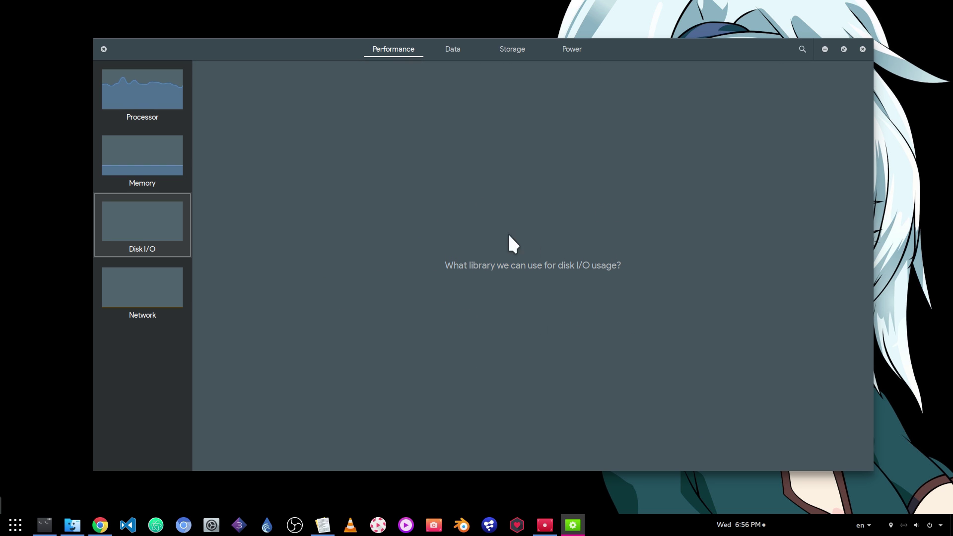
{"action": "left_click", "coordinate": [149, 286]}
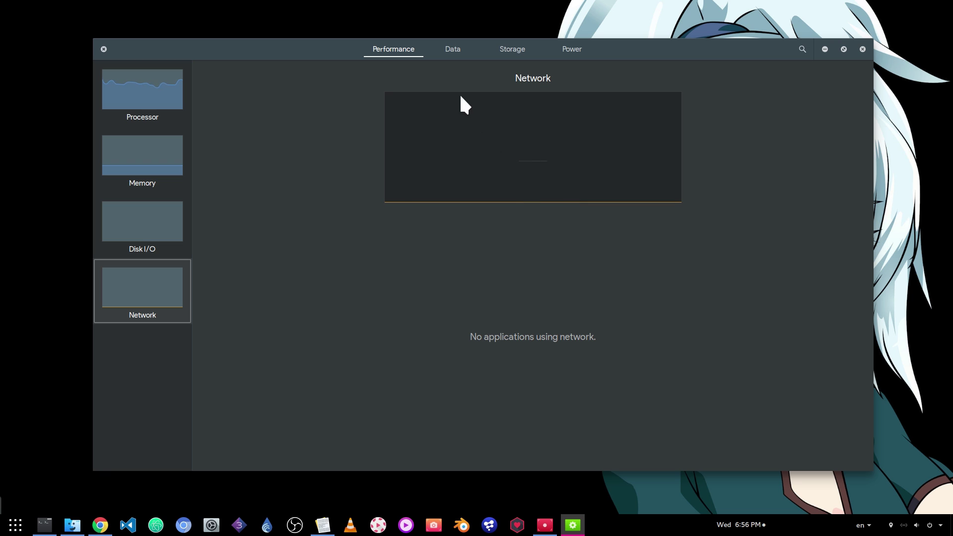
{"action": "left_click", "coordinate": [453, 49]}
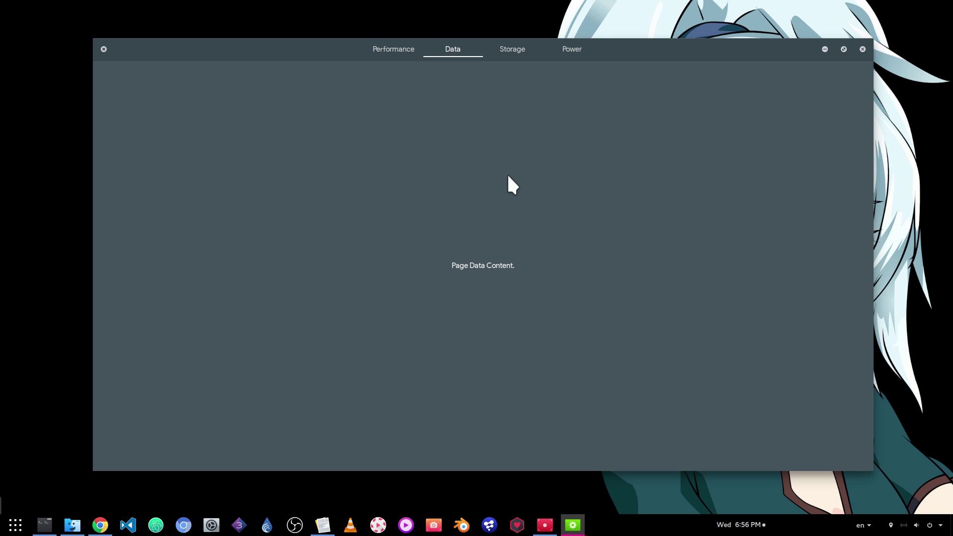
{"action": "left_click", "coordinate": [511, 49]}
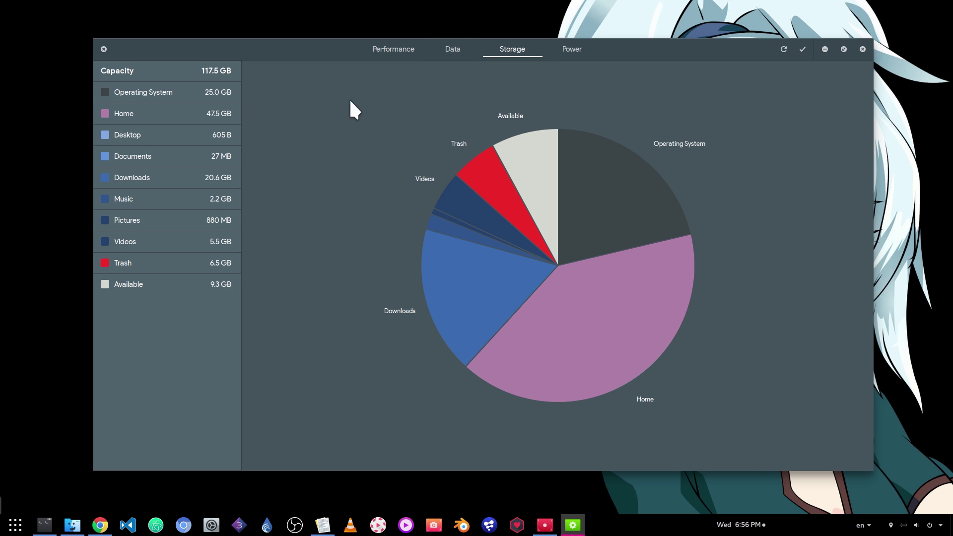
- Drill from Home into the .var, app, org.gnome.Builder, cache and gnome-builder breakdowns
{"action": "left_click", "coordinate": [158, 114]}
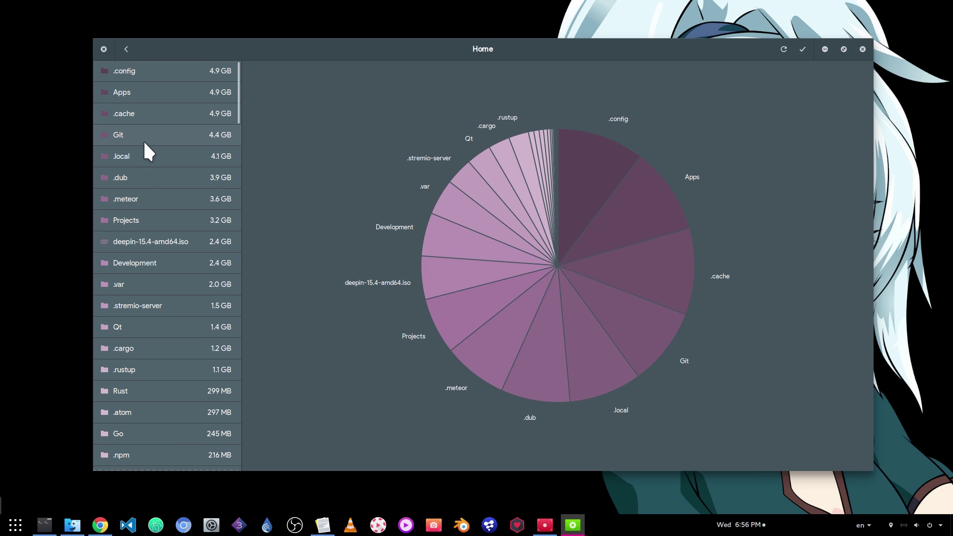
{"action": "left_click", "coordinate": [134, 281]}
{"action": "left_click", "coordinate": [127, 72]}
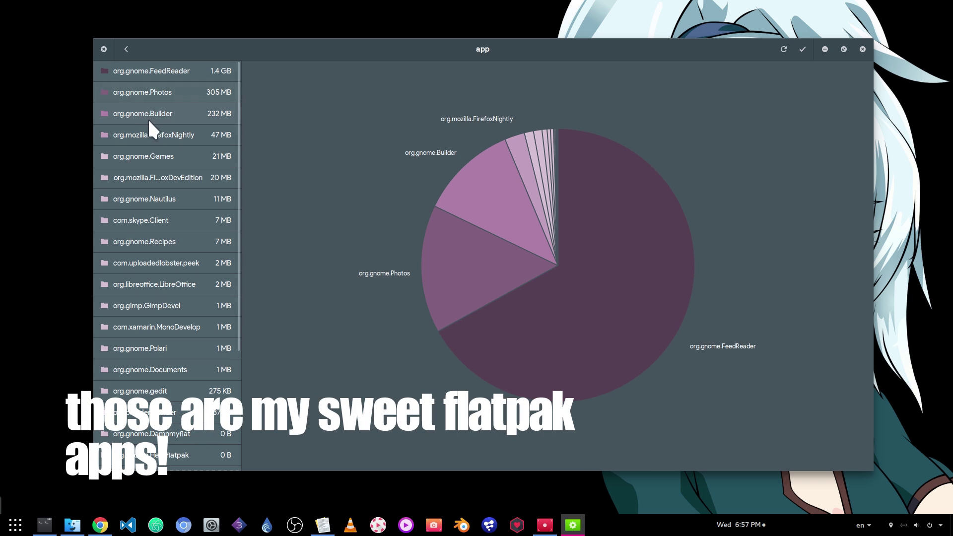
{"action": "left_click", "coordinate": [161, 113]}
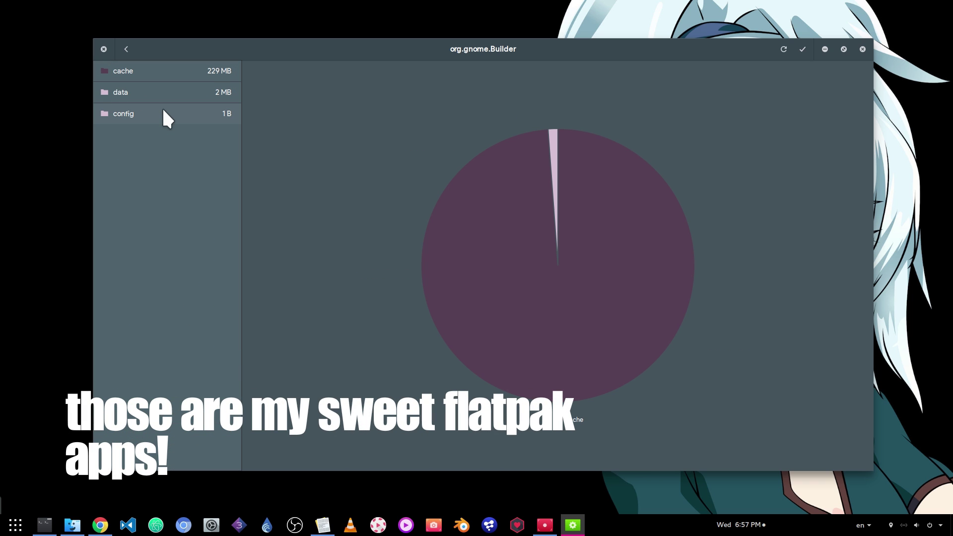
{"action": "left_click", "coordinate": [129, 72]}
{"action": "left_click", "coordinate": [146, 75]}
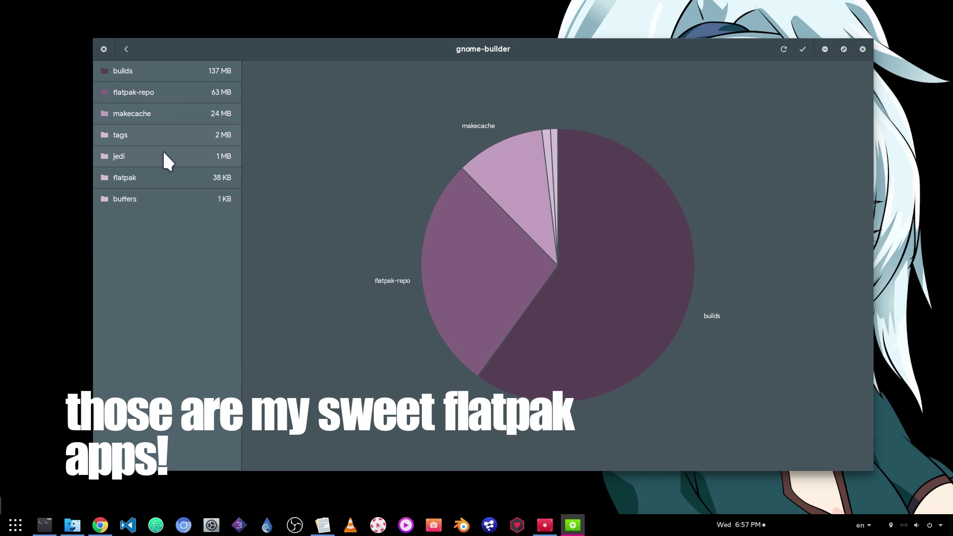
- Go back up four folder levels to the whole-disk storage overview
{"action": "left_click", "coordinate": [127, 49]}
{"action": "left_click", "coordinate": [127, 48]}
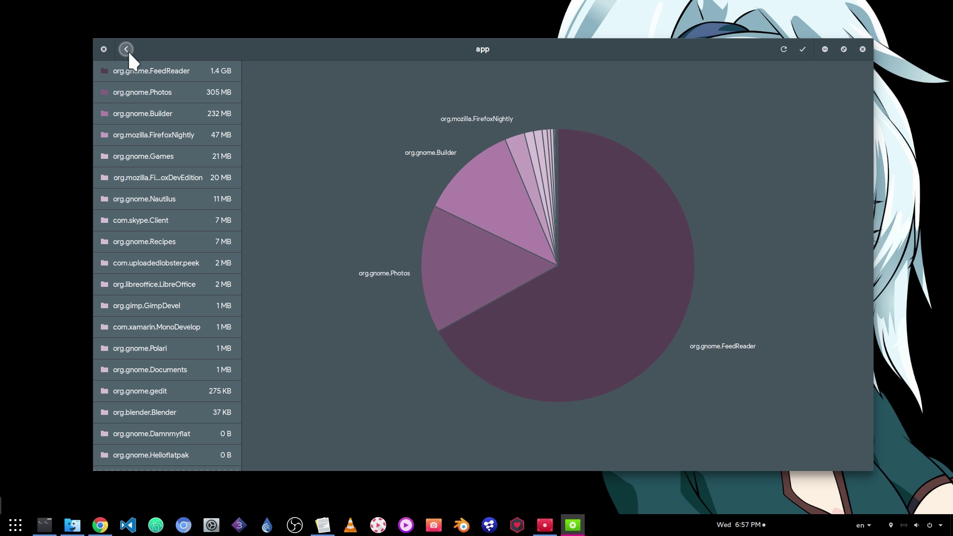
{"action": "left_click", "coordinate": [128, 49]}
{"action": "left_click", "coordinate": [127, 49]}
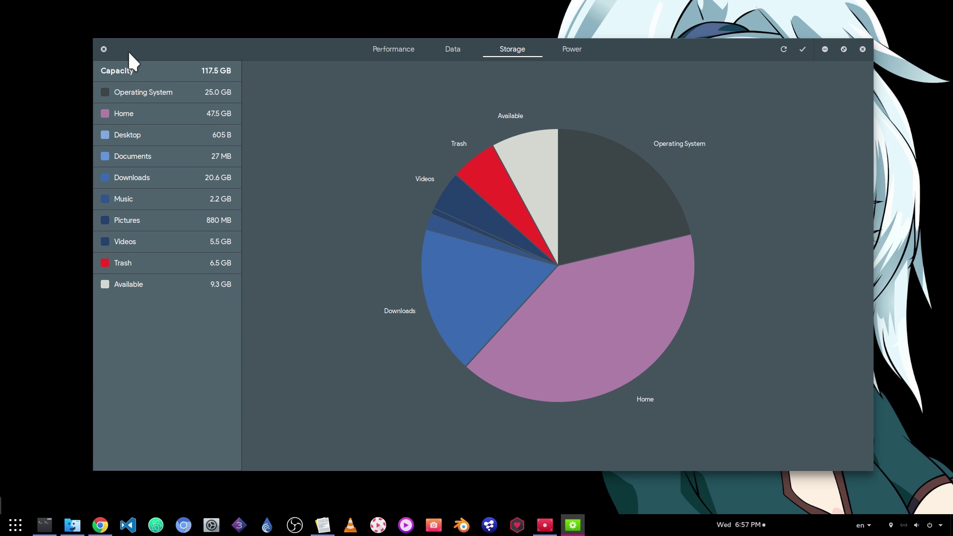
- Cycle through the Power, Storage and Data pages back to Performance
{"action": "left_click", "coordinate": [574, 49]}
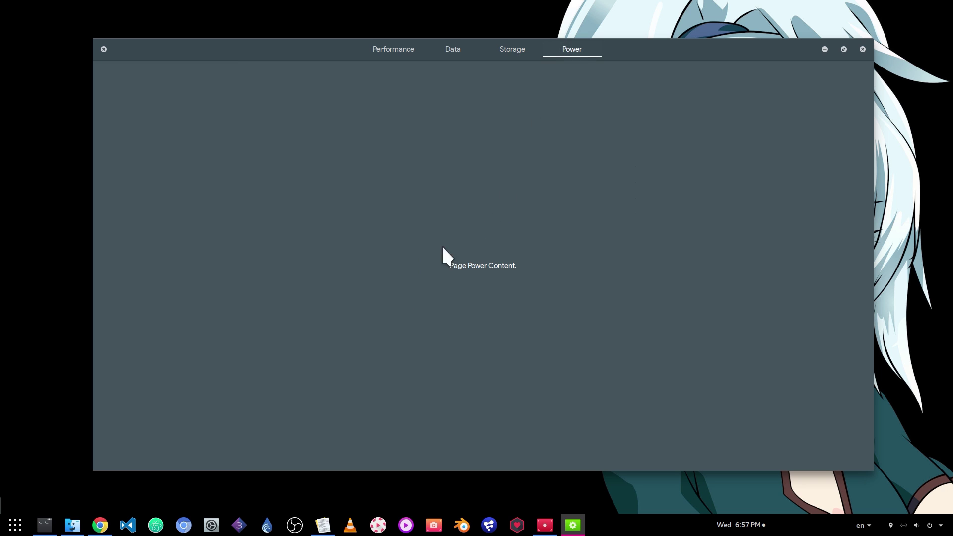
{"action": "left_click", "coordinate": [513, 49]}
{"action": "left_click", "coordinate": [453, 49]}
{"action": "left_click", "coordinate": [394, 50]}
- Step through the Memory, Disk I/O and Network views, ending on the Processor graph
{"action": "left_click", "coordinate": [168, 147]}
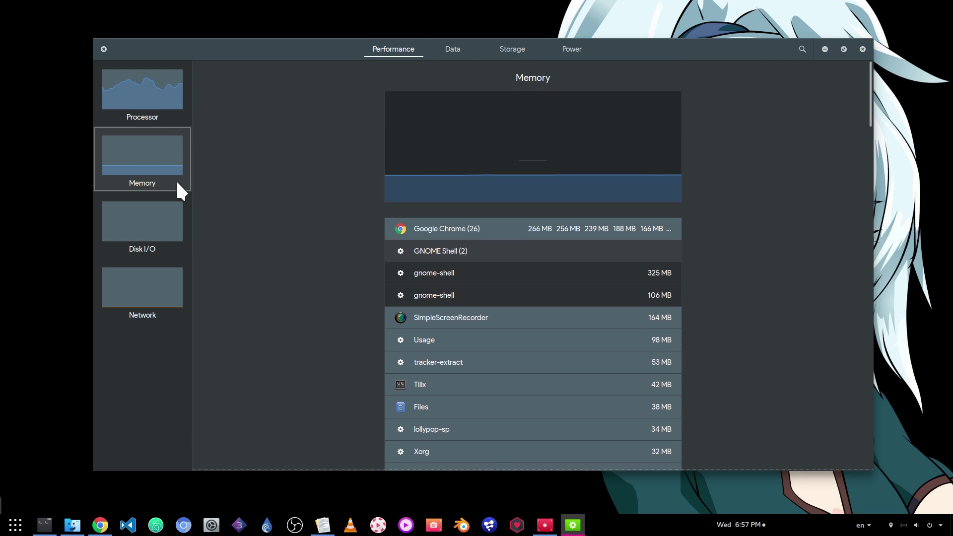
{"action": "left_click", "coordinate": [164, 229]}
{"action": "left_click", "coordinate": [162, 276]}
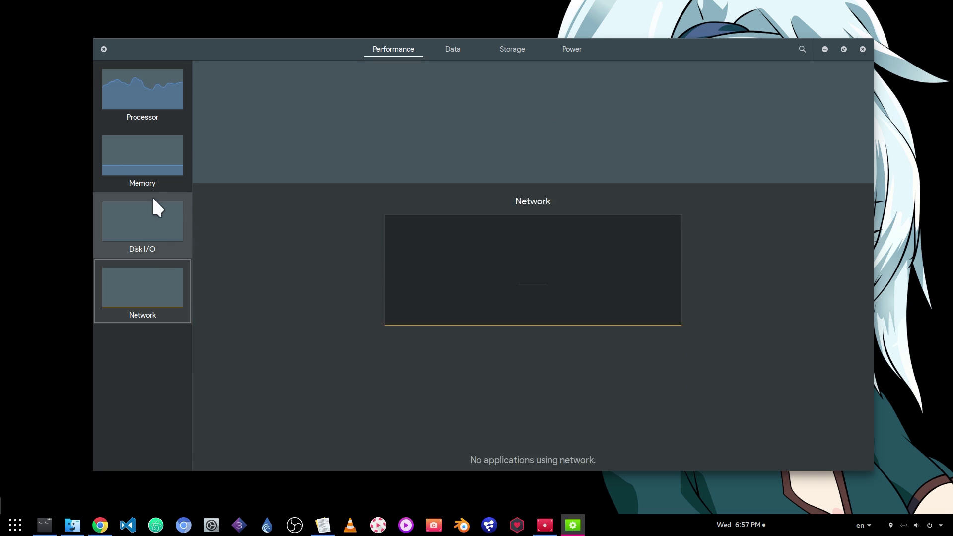
{"action": "left_click", "coordinate": [150, 101]}
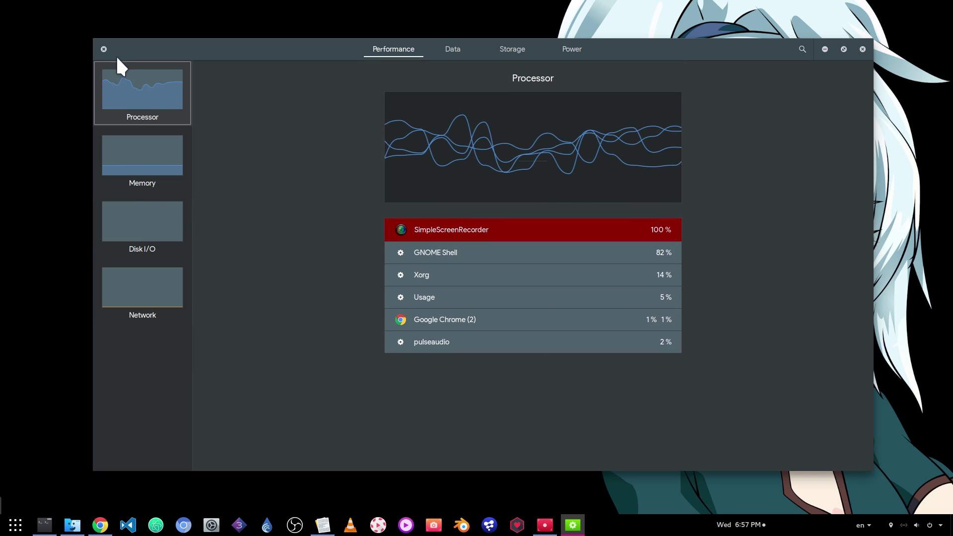
- Show the About dialog for Usage 0.4.5 from the app menu, checking Credits before returning to About
{"action": "left_click", "coordinate": [104, 49]}
{"action": "left_click", "coordinate": [119, 70]}
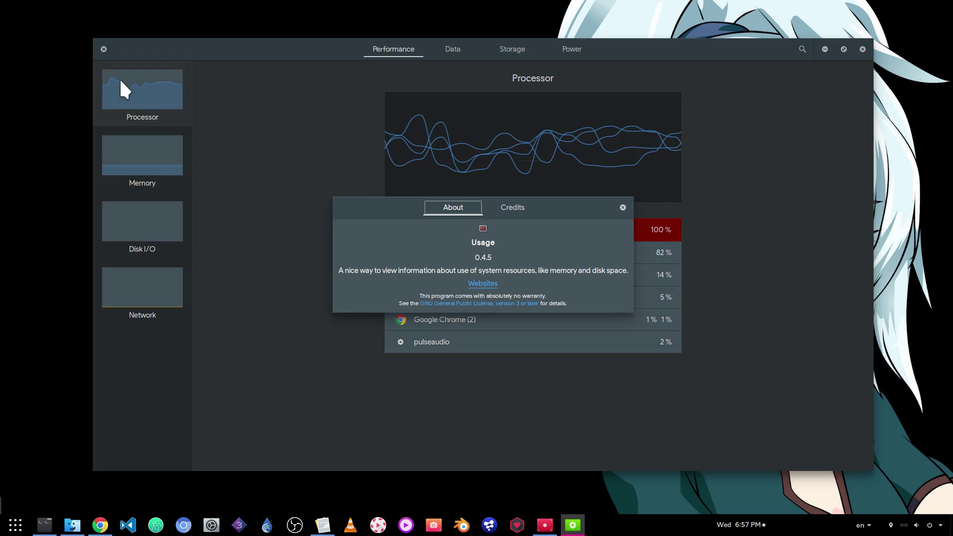
{"action": "left_click", "coordinate": [512, 207]}
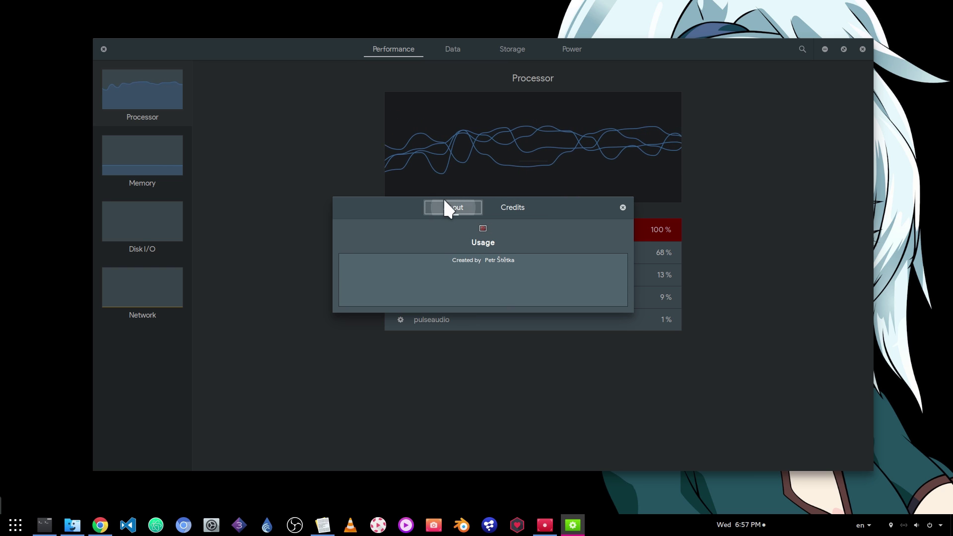
{"action": "left_click", "coordinate": [453, 207]}
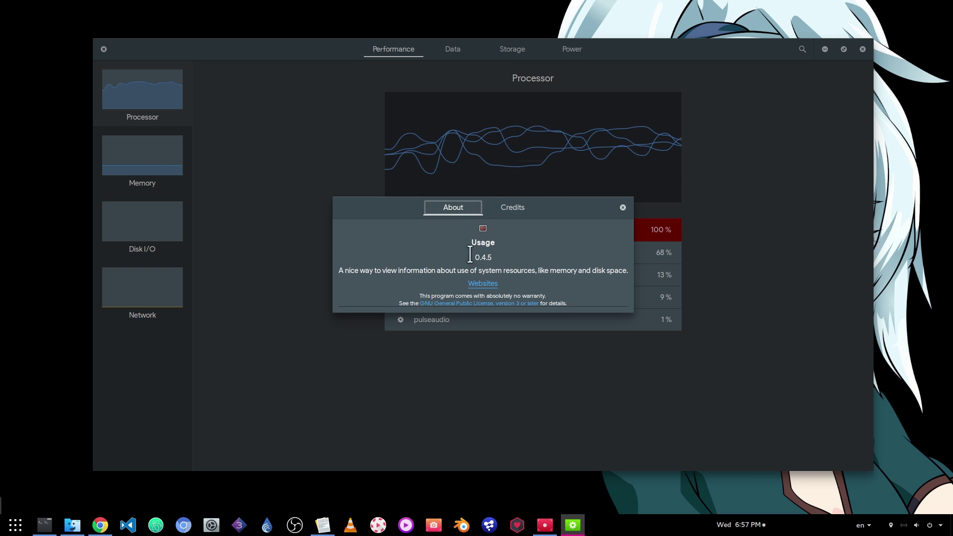
- Close the About dialog to reveal the processor view again
{"action": "left_click", "coordinate": [623, 207]}
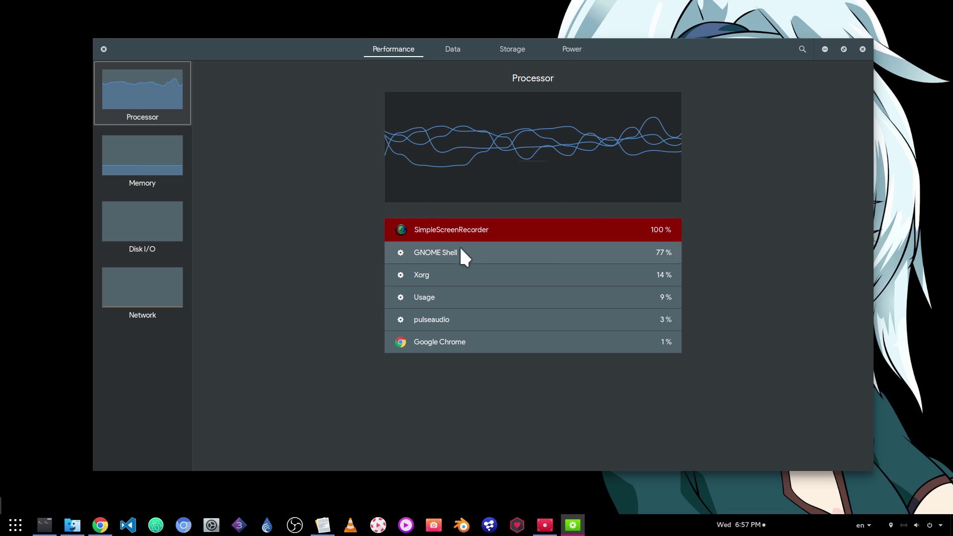